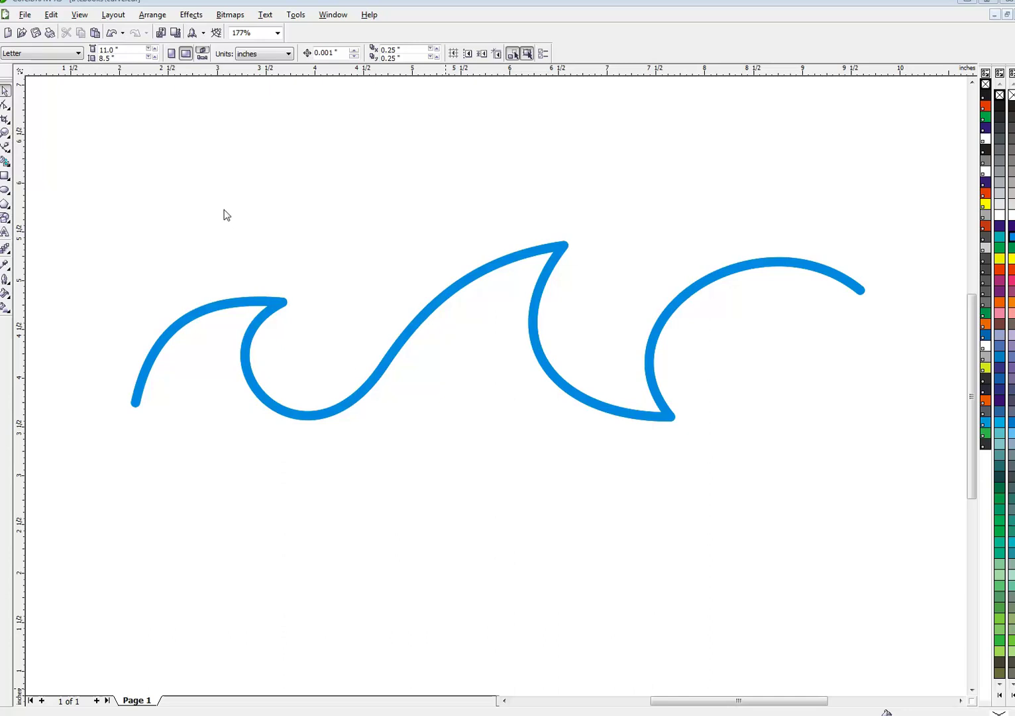
pyautogui.click(6, 148)
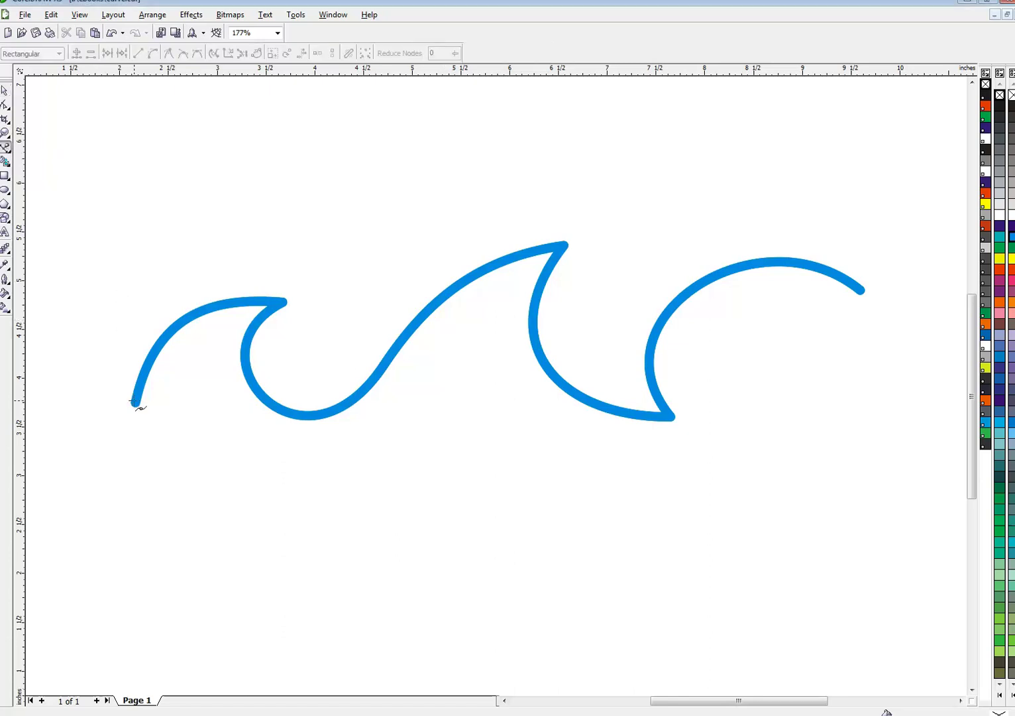
pyautogui.click(136, 402)
pyautogui.click(144, 387)
pyautogui.keyDown('shift'); pyautogui.click(156, 350); pyautogui.keyUp('shift')
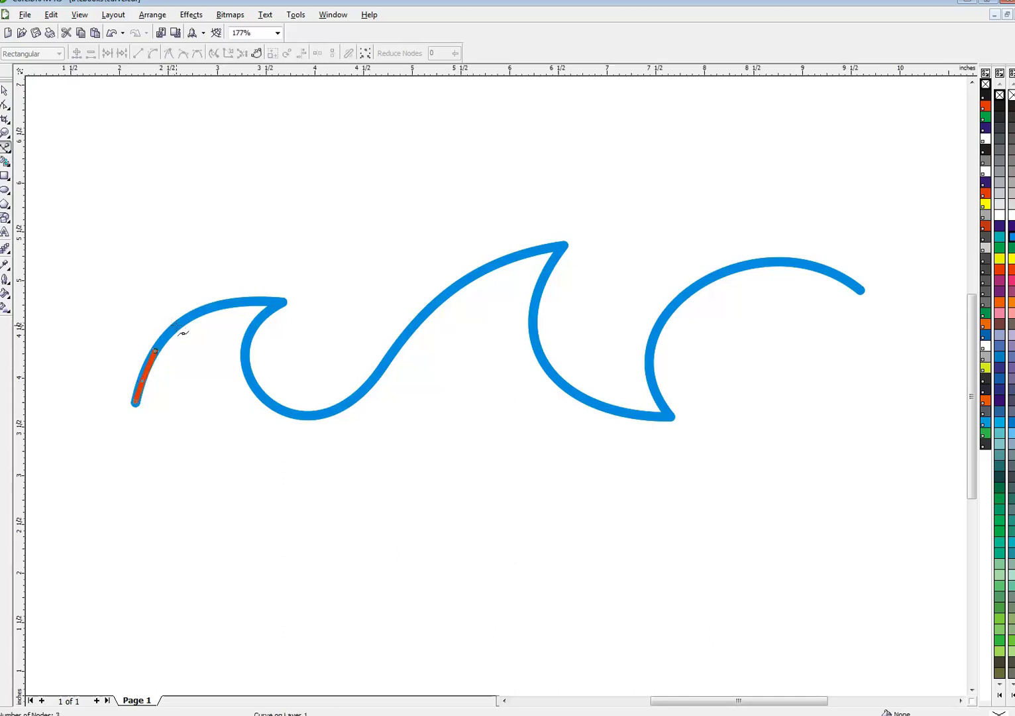
pyautogui.click(177, 323)
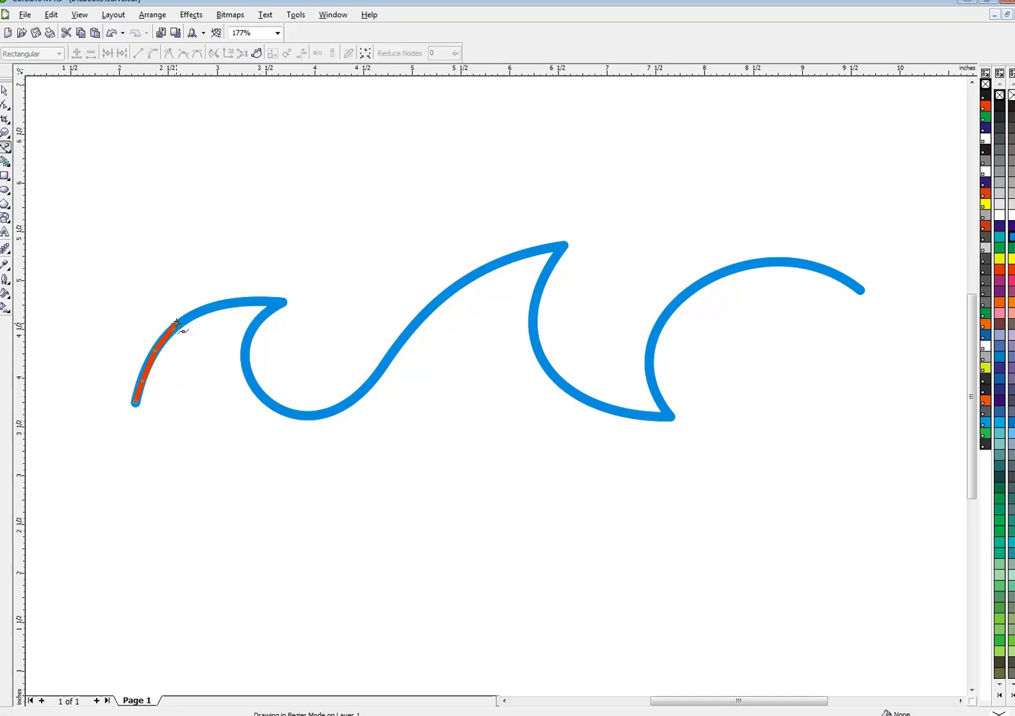
pyautogui.click(207, 307)
pyautogui.click(243, 302)
pyautogui.click(5, 90)
pyautogui.click(196, 288)
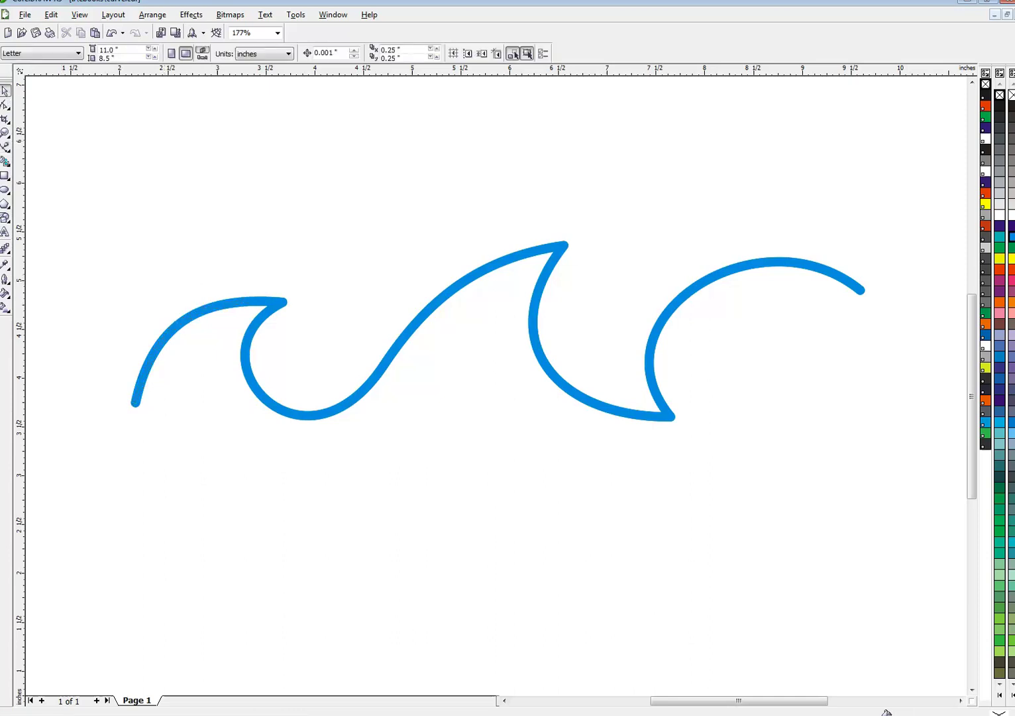
# Step: Draw a six-node straight-segment Bezier path along the blue wave, placing nodes at its two ends, three sharp tips and middle inflection
pyautogui.click(6, 149)
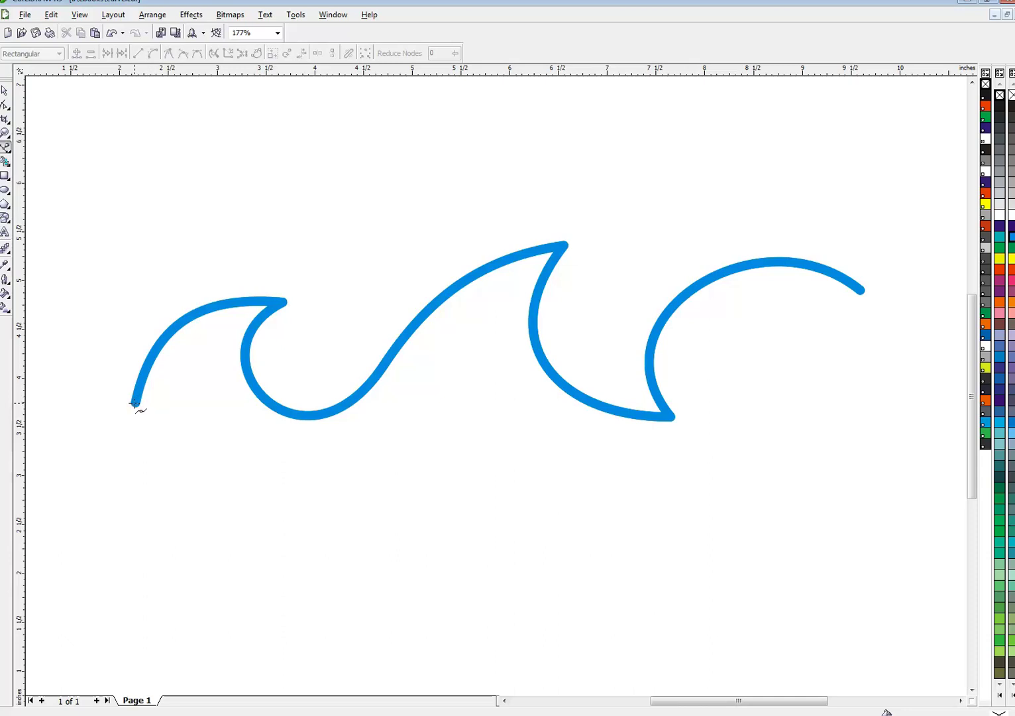
pyautogui.click(134, 402)
pyautogui.click(282, 302)
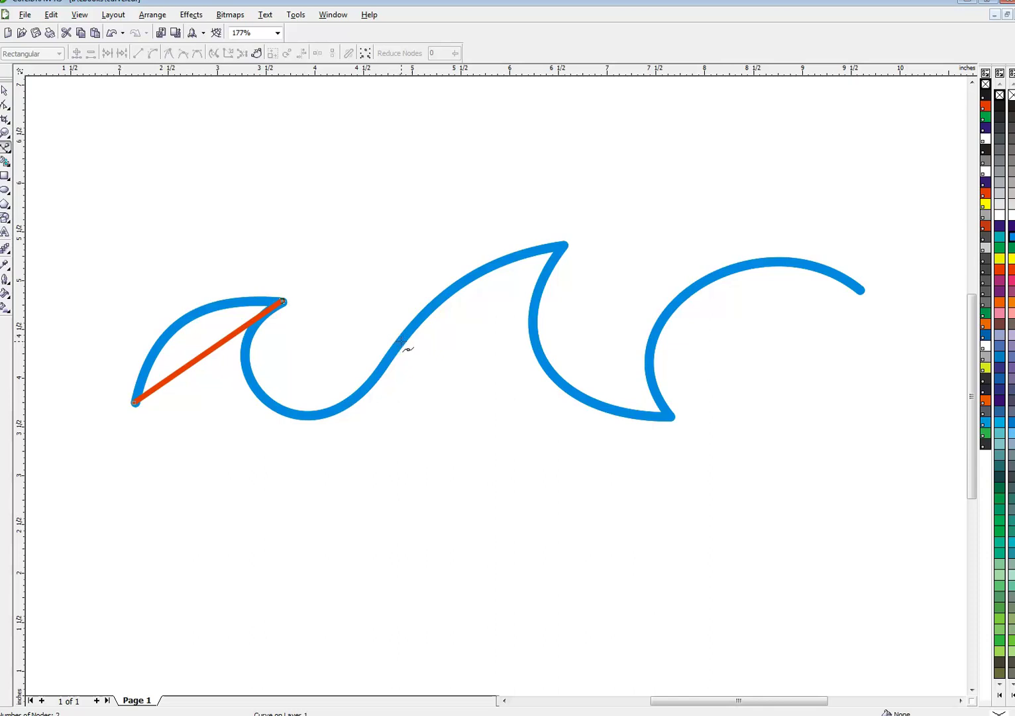
pyautogui.click(399, 342)
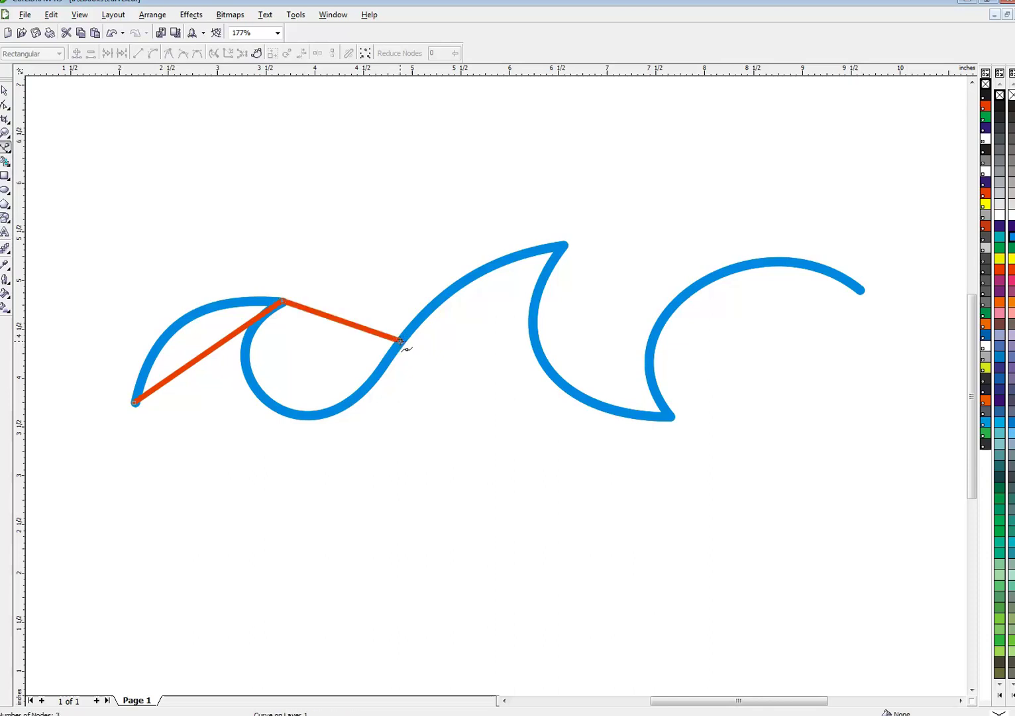
pyautogui.click(562, 246)
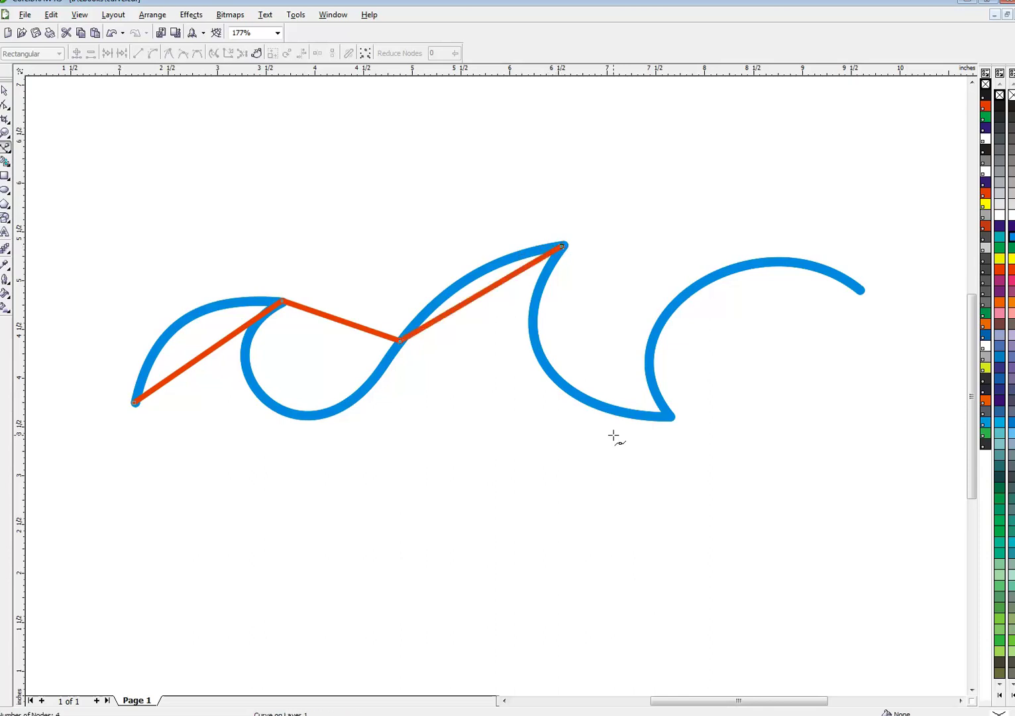
pyautogui.click(671, 418)
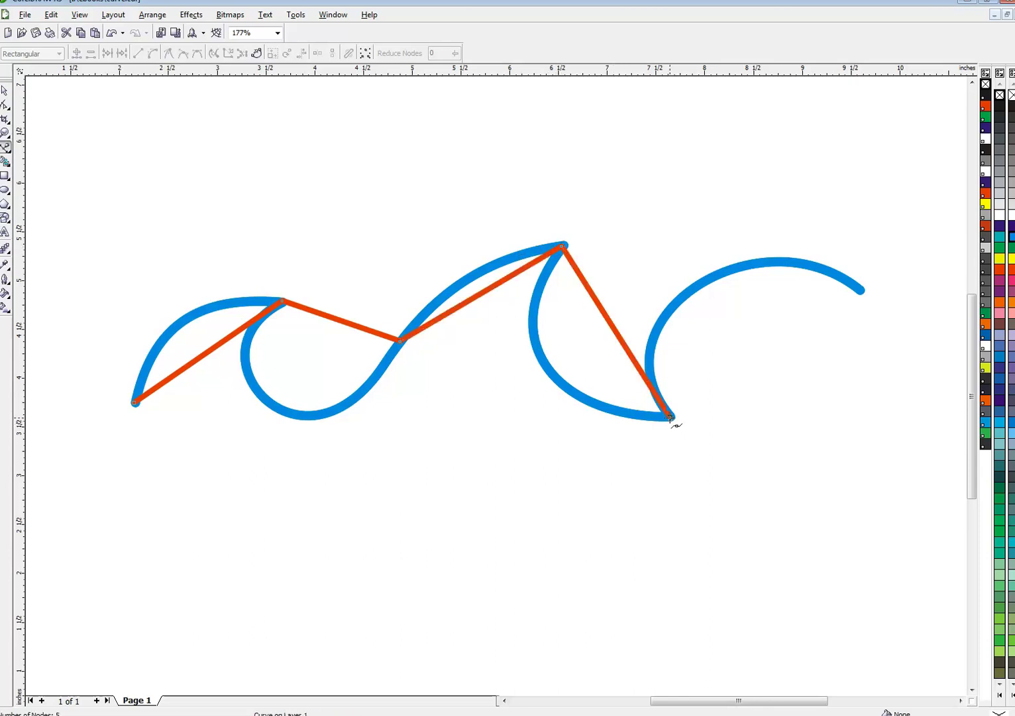
pyautogui.click(861, 290)
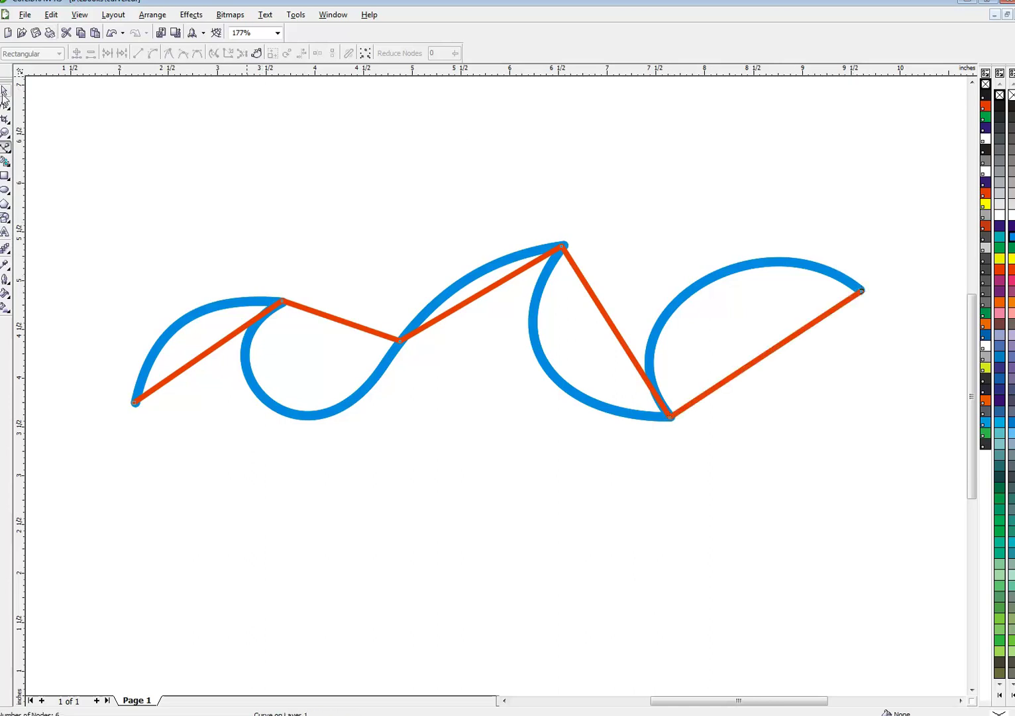
pyautogui.click(6, 91)
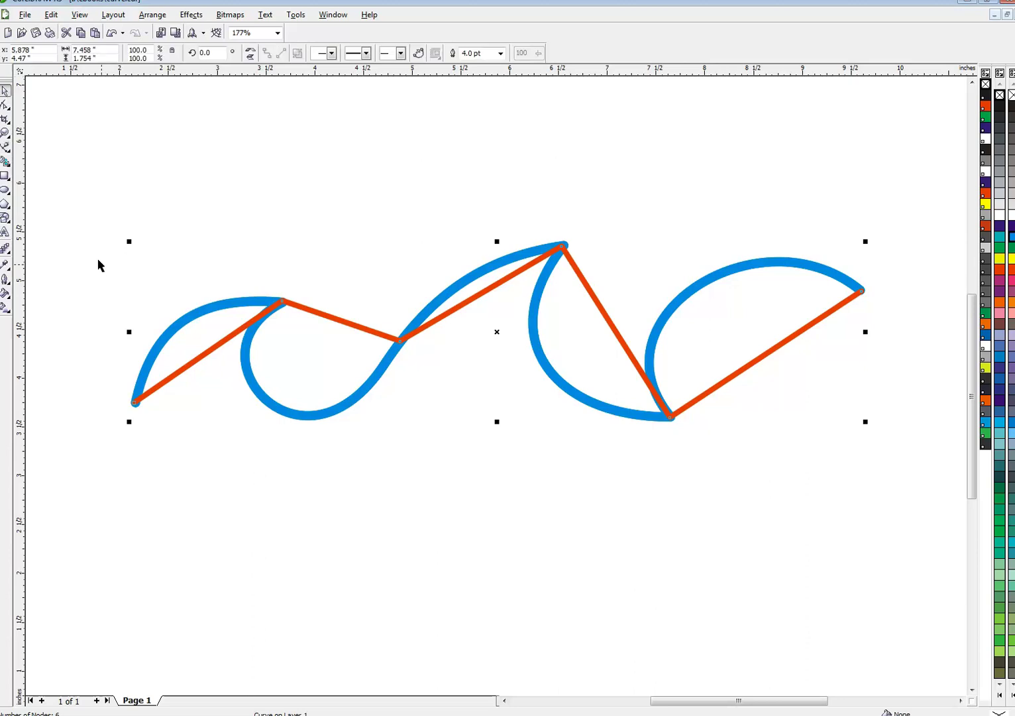
# Step: Convert all segments of the red path from lines to curves using the Shape tool, with all six nodes selected
pyautogui.click(5, 105)
pyautogui.moveTo(109, 187); pyautogui.dragTo(908, 497)
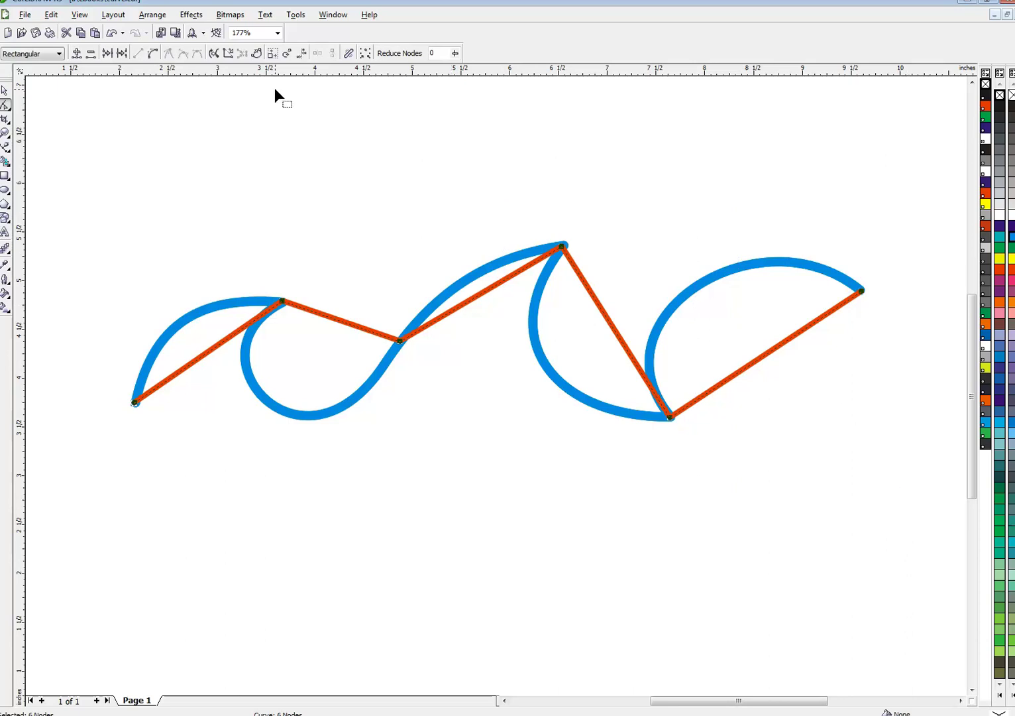
pyautogui.click(153, 54)
pyautogui.click(221, 175)
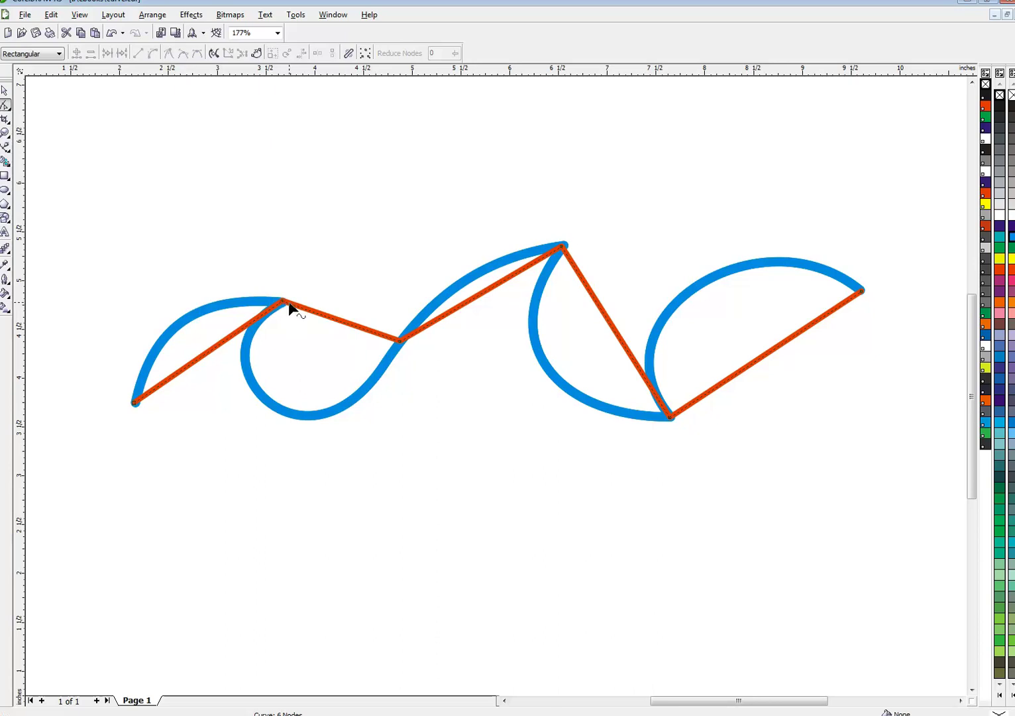
# Step: Bend the first red segment onto the blue arc and nudge the path's start node onto the blue line's end
pyautogui.click(206, 356)
pyautogui.moveTo(206, 358); pyautogui.dragTo(182, 327)
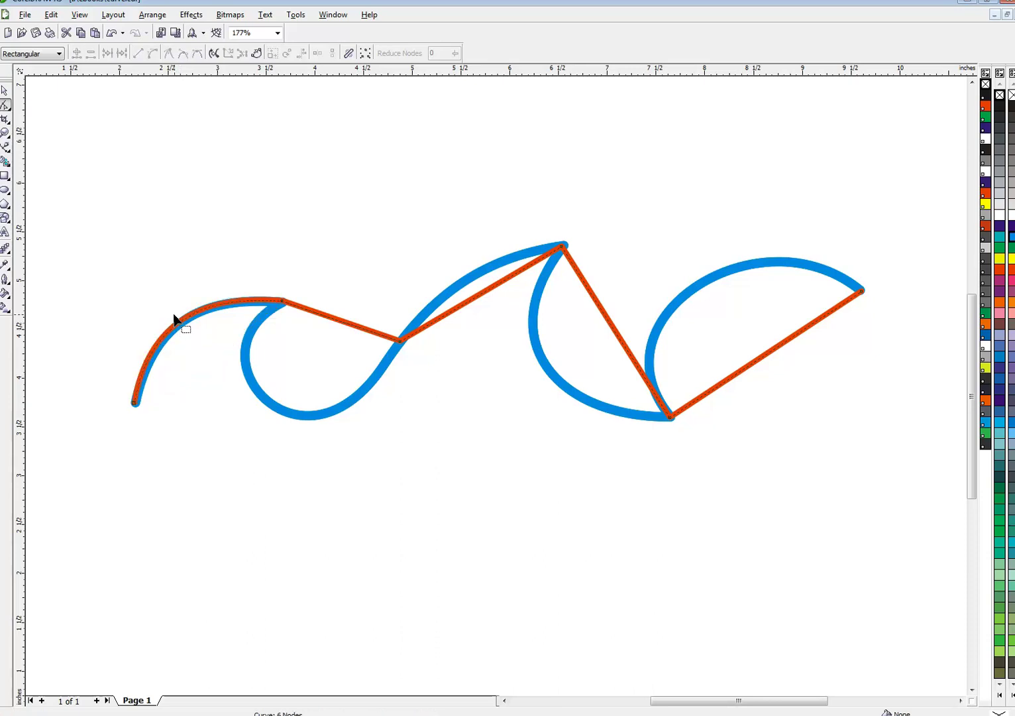
pyautogui.moveTo(180, 325); pyautogui.dragTo(181, 326)
pyautogui.moveTo(130, 403); pyautogui.dragTo(132, 403)
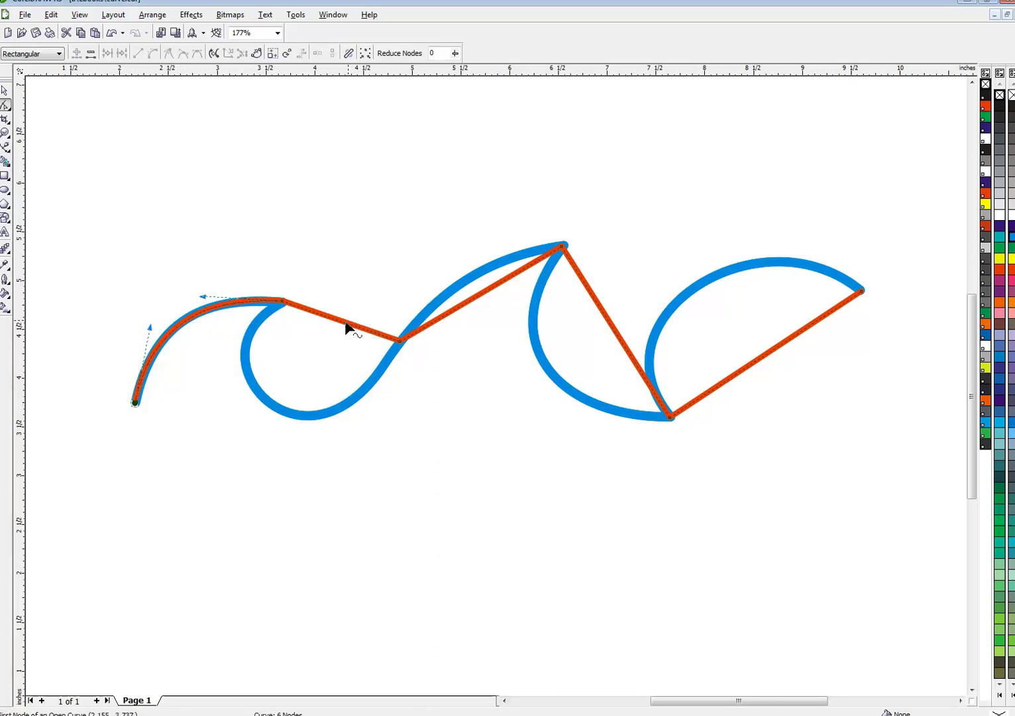
# Step: Bend the remaining four red segments roughly to the shape of the blue wave
pyautogui.moveTo(344, 329); pyautogui.dragTo(282, 414)
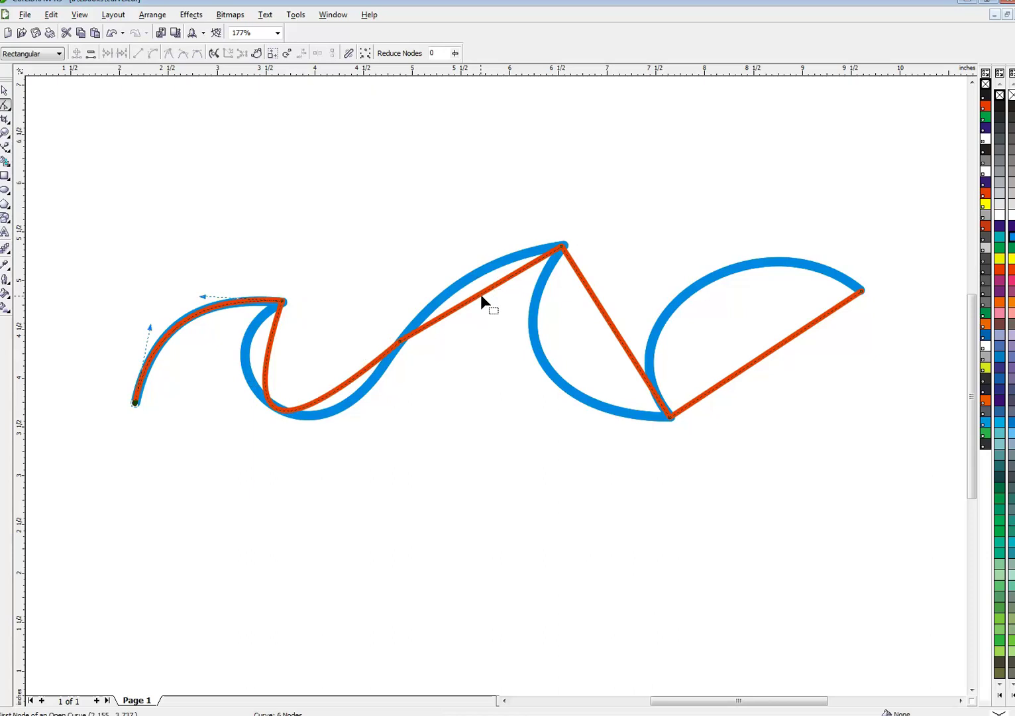
pyautogui.moveTo(480, 295); pyautogui.dragTo(482, 282)
pyautogui.moveTo(617, 338); pyautogui.dragTo(550, 376)
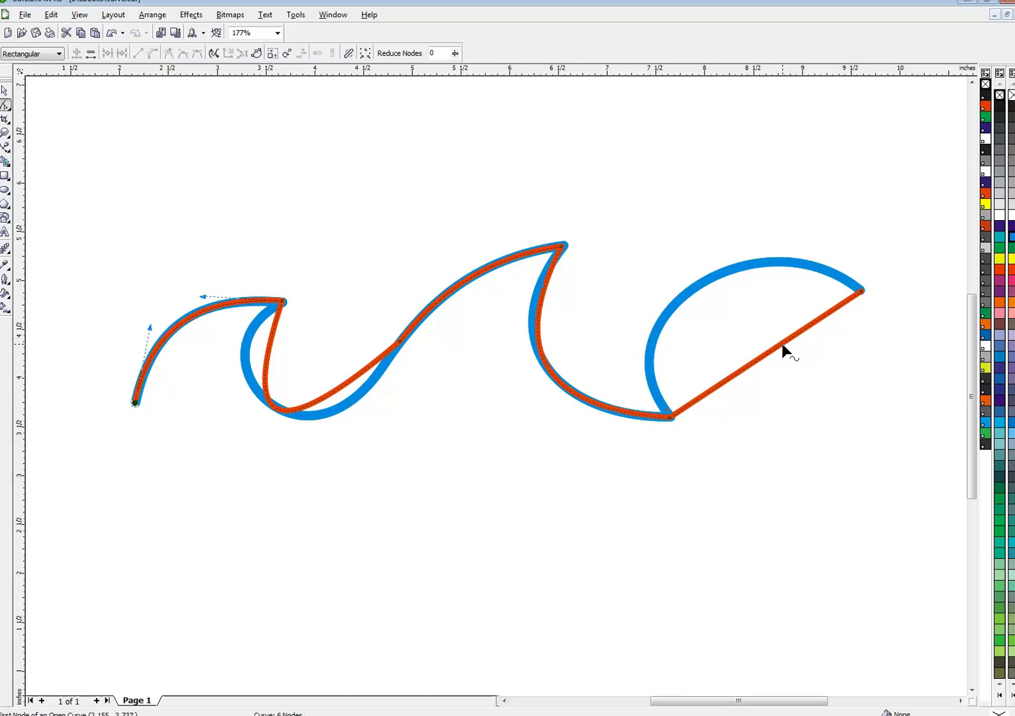
pyautogui.moveTo(777, 353); pyautogui.dragTo(712, 281)
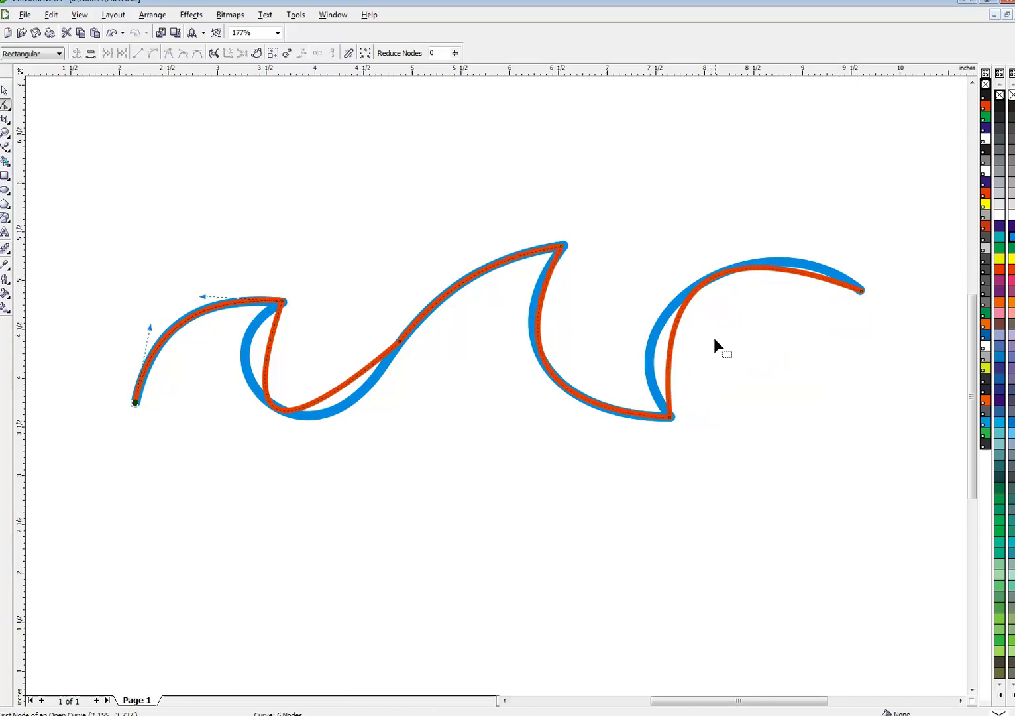
# Step: Adjust both control handles of the second segment so the first trough follows the blue curve
pyautogui.click(285, 305)
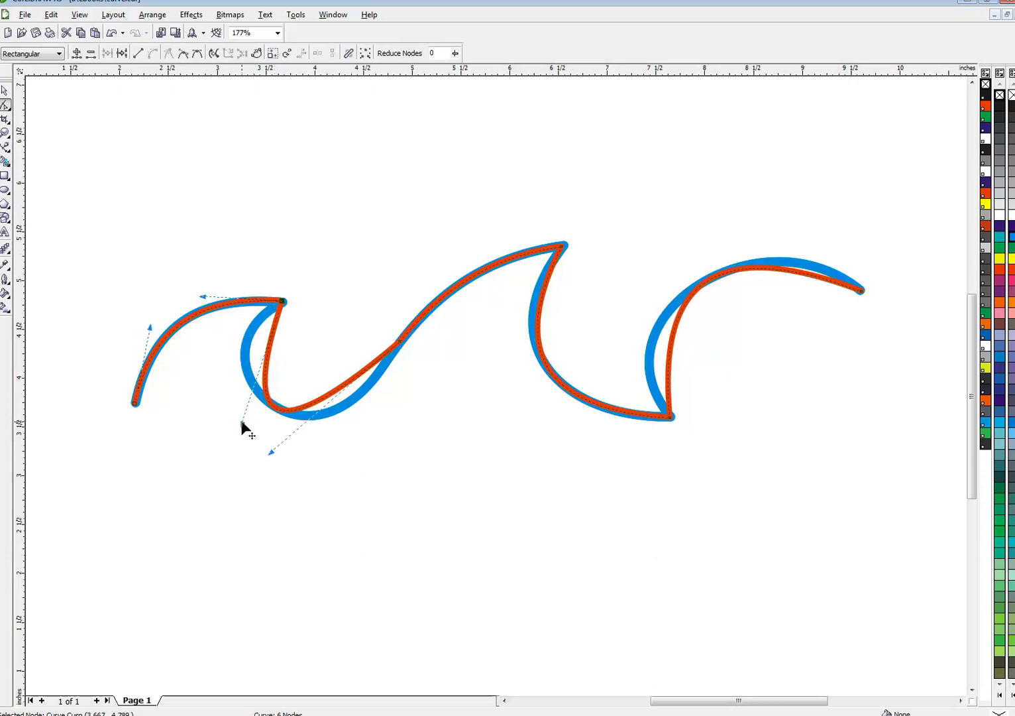
pyautogui.moveTo(242, 424); pyautogui.dragTo(199, 360)
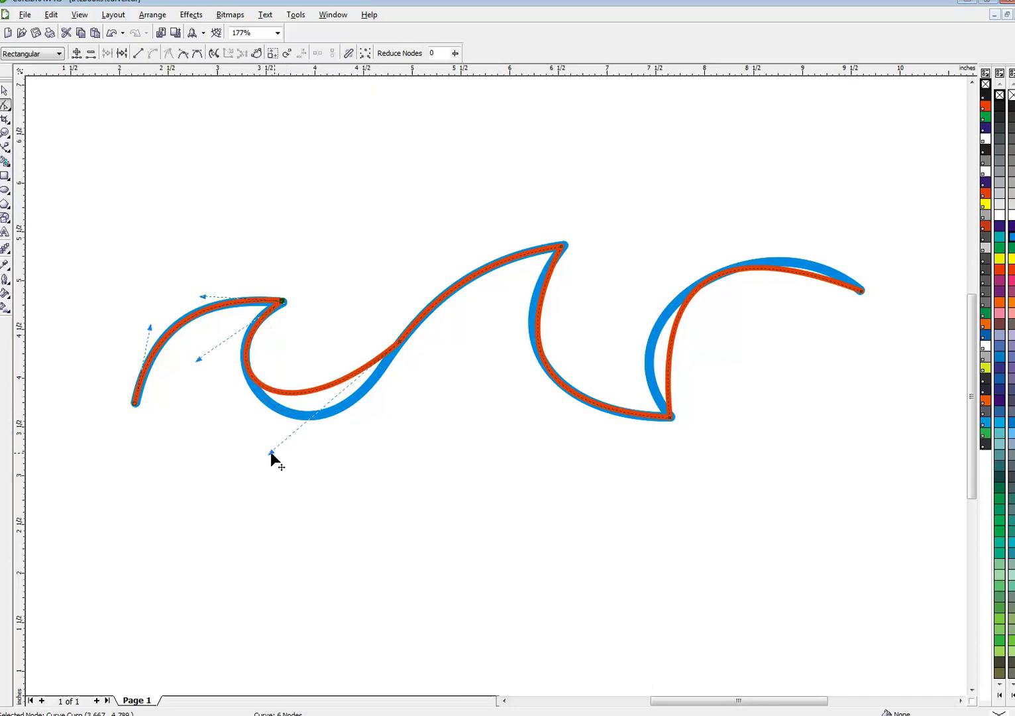
pyautogui.moveTo(271, 452); pyautogui.dragTo(304, 502)
pyautogui.moveTo(200, 355); pyautogui.dragTo(184, 354)
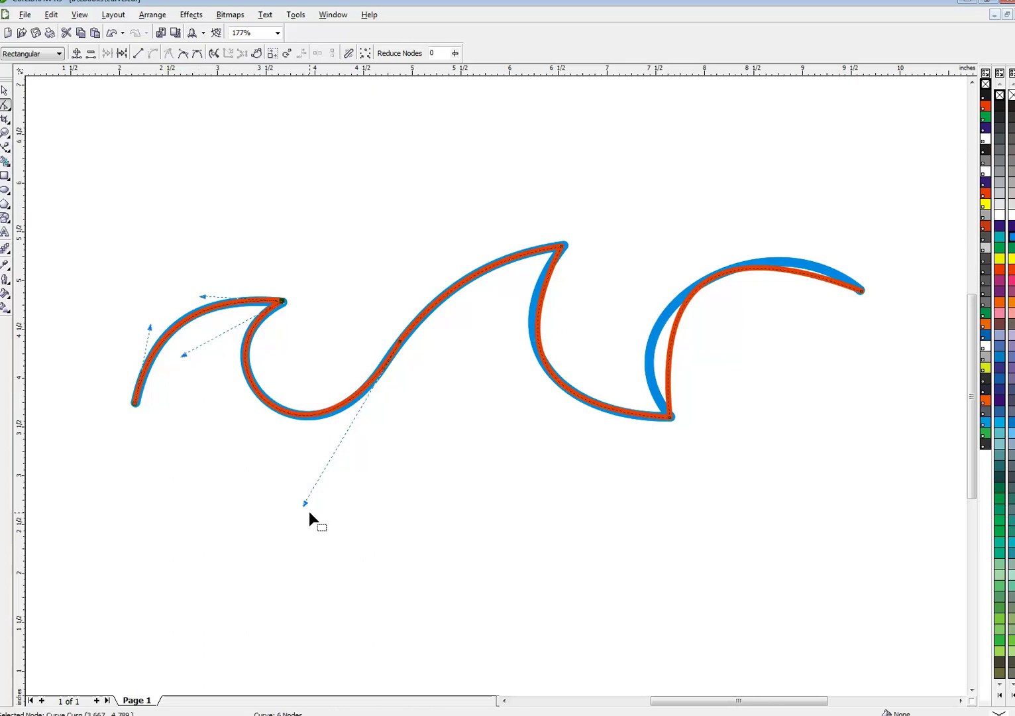
pyautogui.moveTo(306, 508); pyautogui.dragTo(308, 501)
# Step: Adjust the control handles and lower tip node of the fourth segment, below the tallest peak, to match the blue curve
pyautogui.click(562, 248)
pyautogui.moveTo(507, 350); pyautogui.dragTo(504, 303)
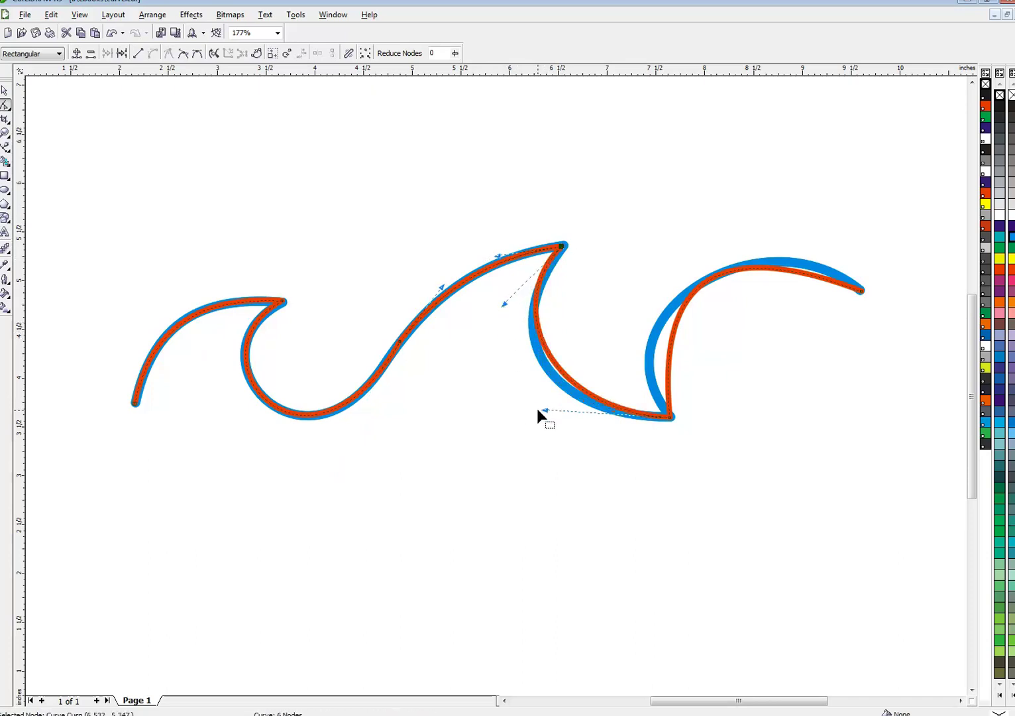
pyautogui.moveTo(543, 411)
pyautogui.mouseDown()
pyautogui.moveTo(543, 429)
pyautogui.moveTo(527, 425)
pyautogui.mouseUp()
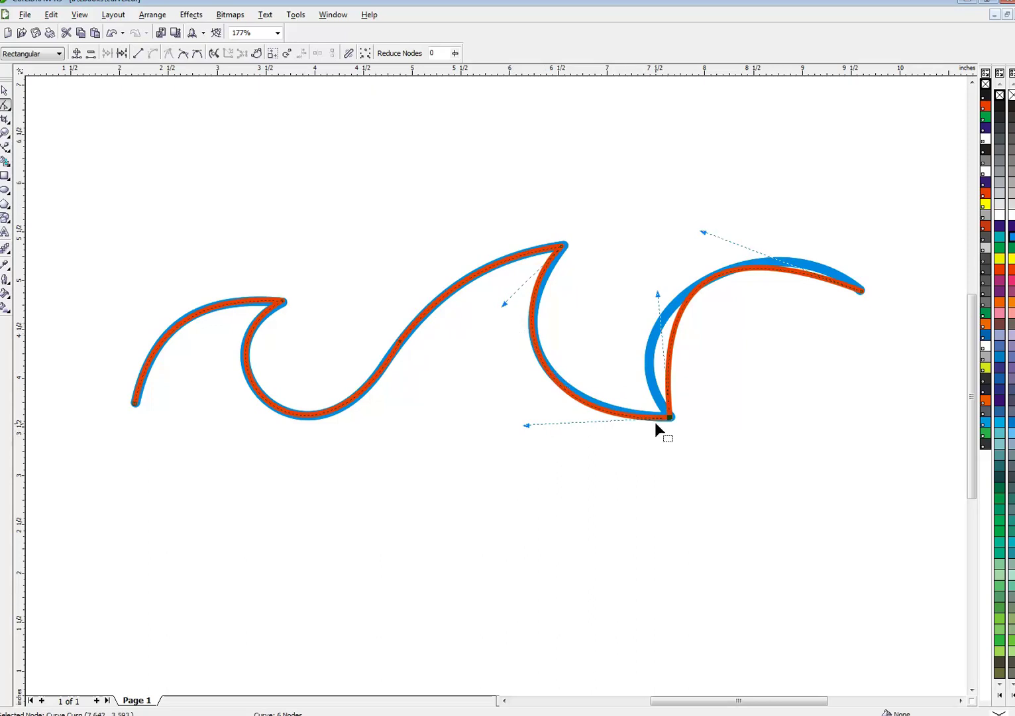
pyautogui.moveTo(671, 418); pyautogui.dragTo(671, 417)
pyautogui.moveTo(526, 423); pyautogui.dragTo(529, 422)
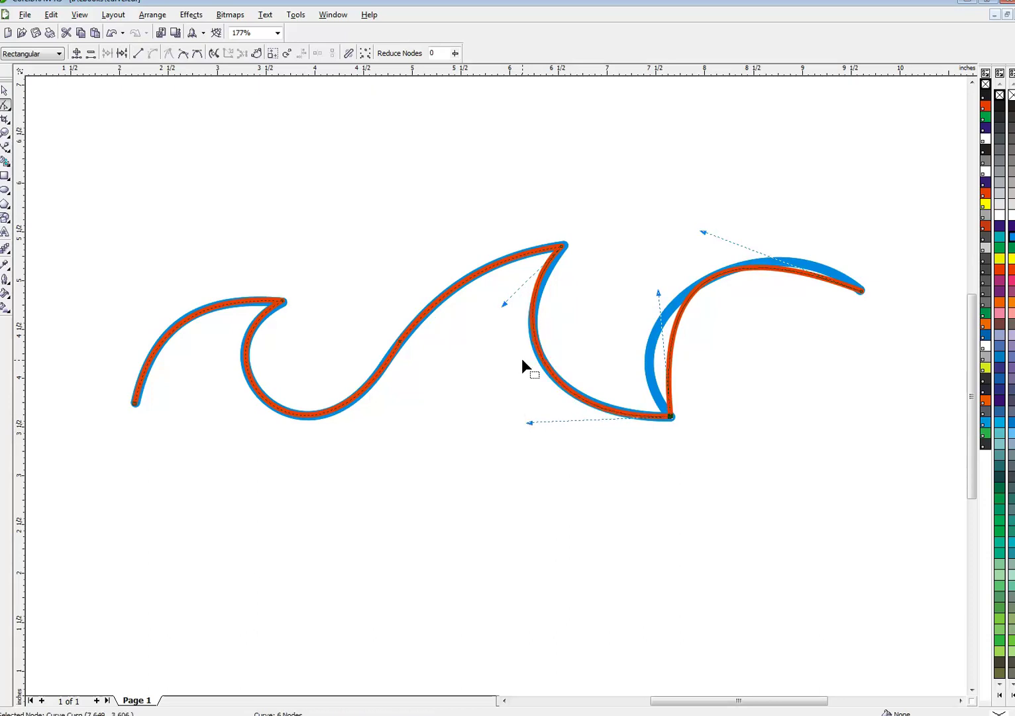
pyautogui.click(504, 306)
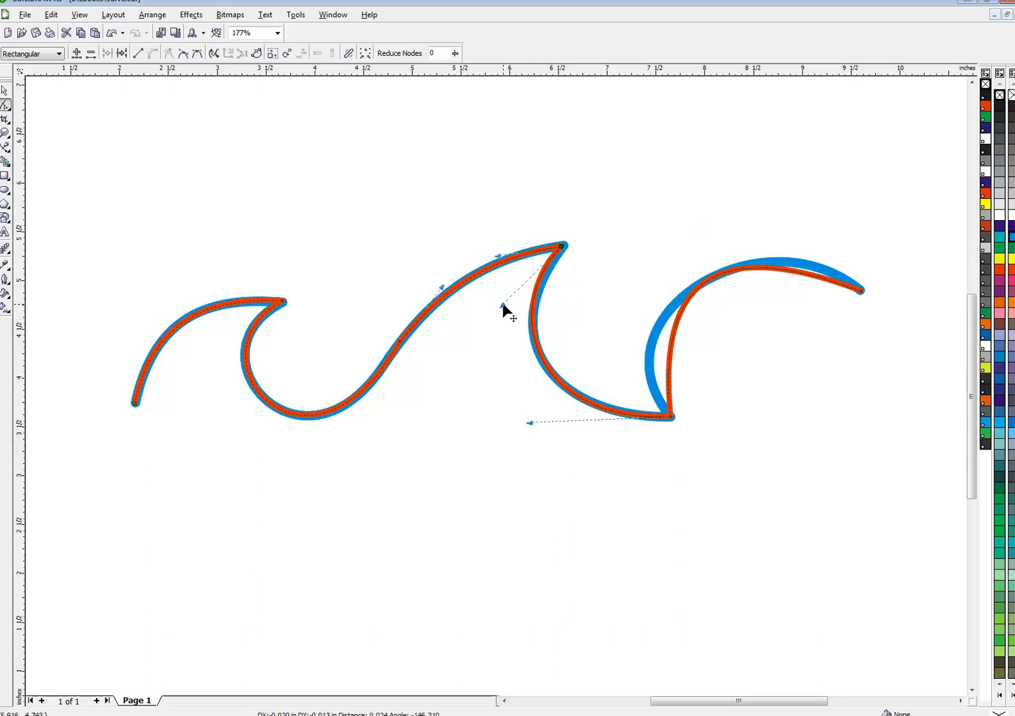
# Step: Adjust both control handles of the final segment to fit the last blue arc, and deselect the path
pyautogui.click(671, 418)
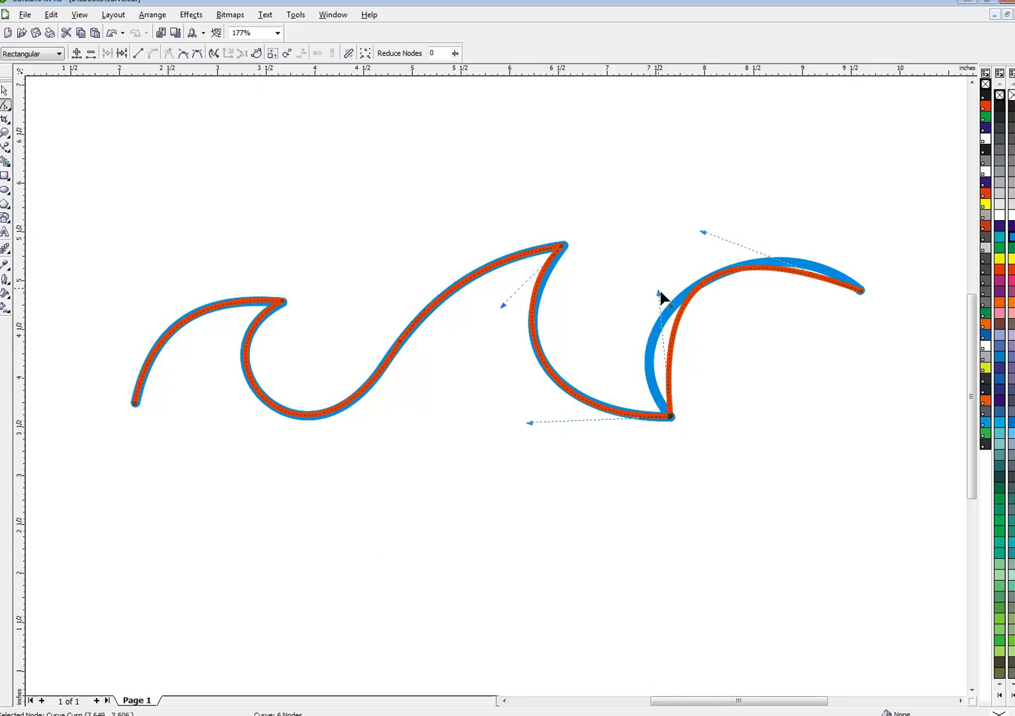
pyautogui.moveTo(660, 292); pyautogui.dragTo(610, 346)
pyautogui.moveTo(707, 231); pyautogui.dragTo(744, 202)
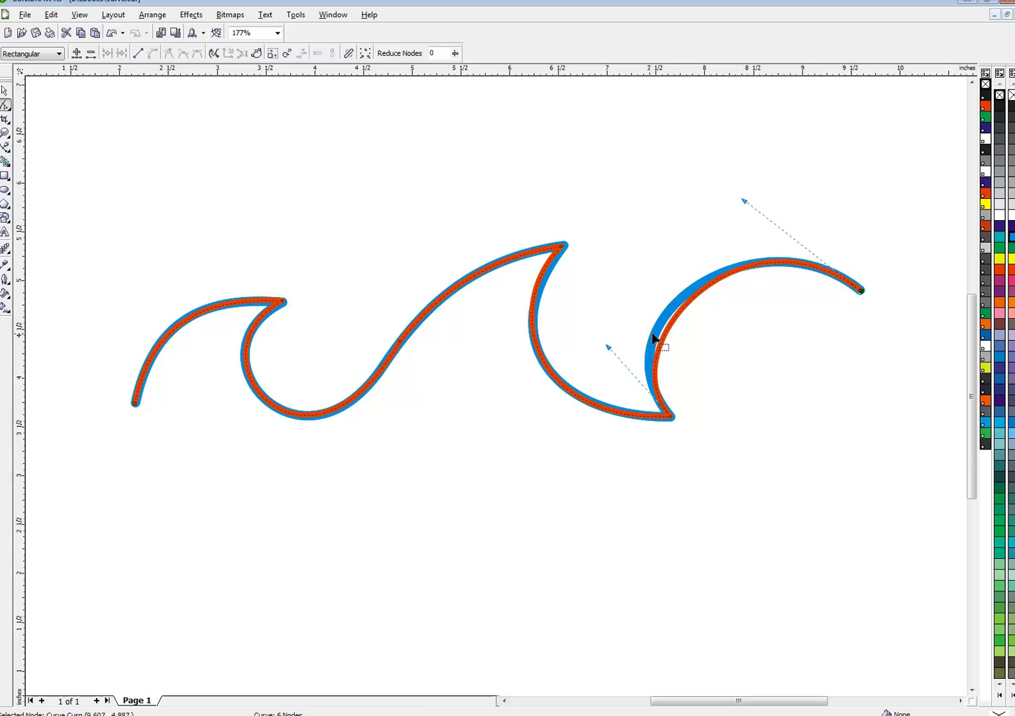
pyautogui.moveTo(607, 349); pyautogui.dragTo(591, 339)
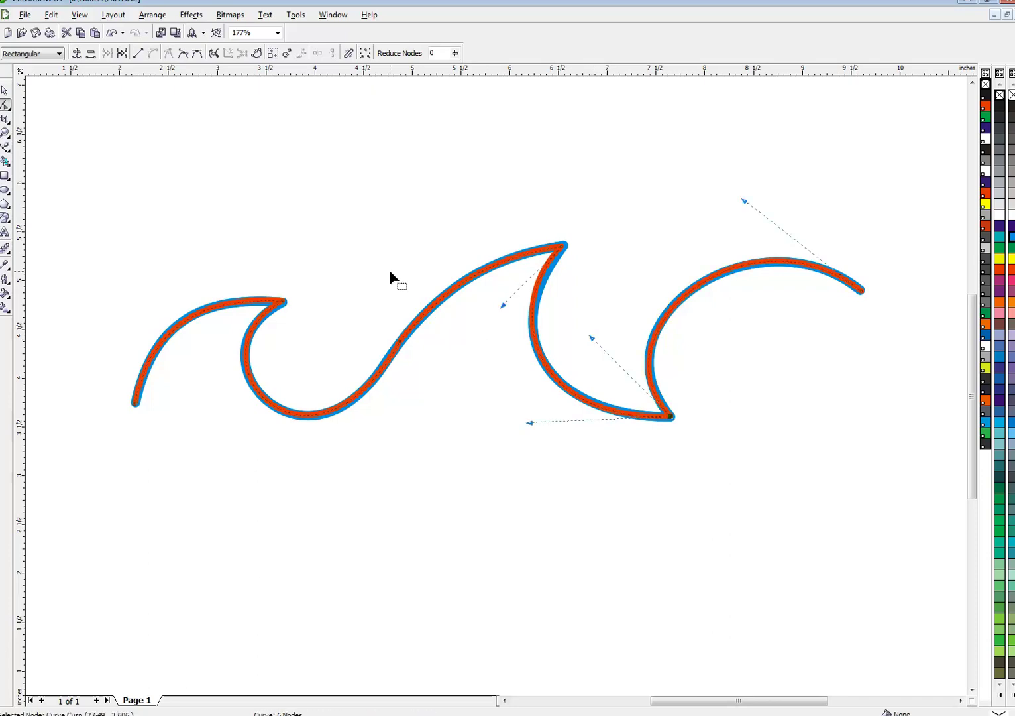
pyautogui.click(6, 92)
pyautogui.click(183, 147)
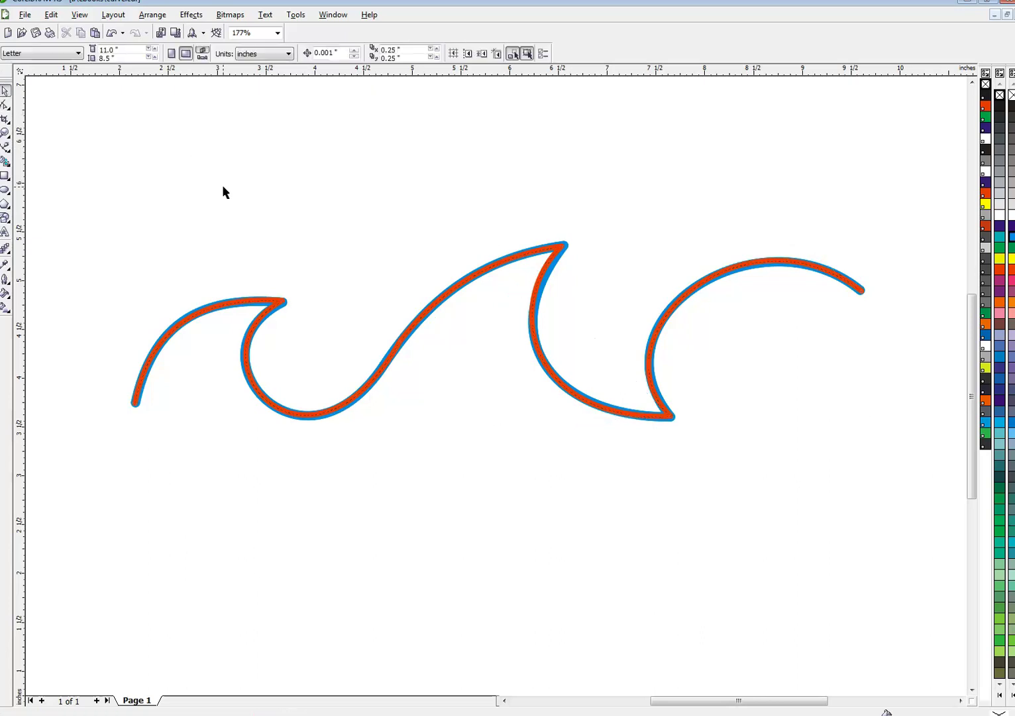
# Step: Convert the node on the slope between the first trough and the tallest peak of the red path to a smooth node
pyautogui.click(388, 369)
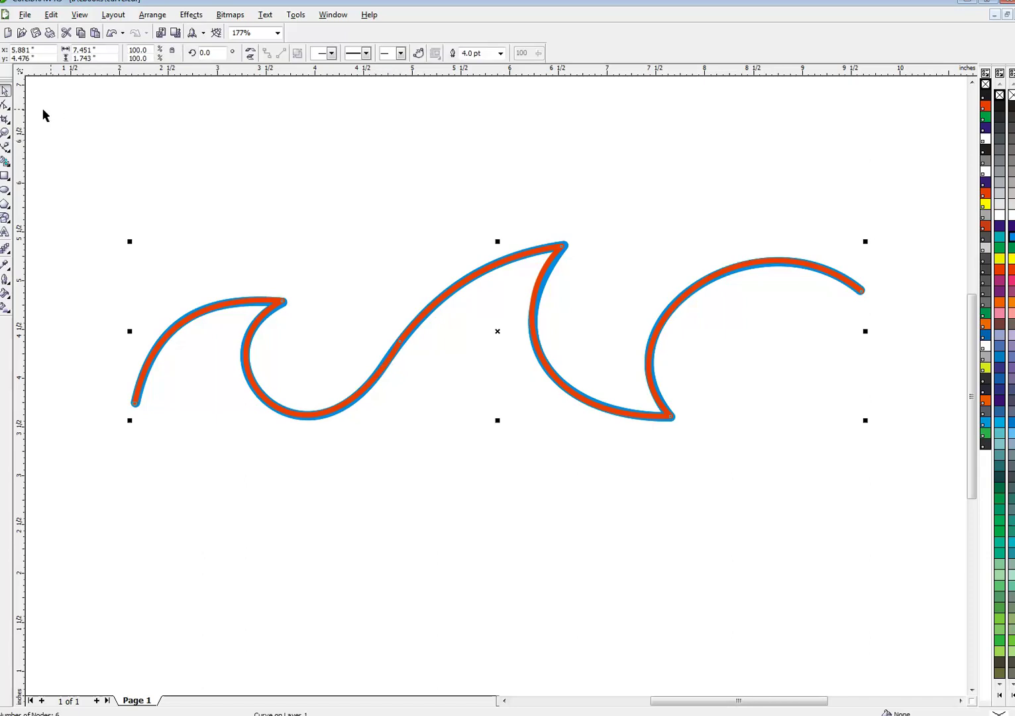
pyautogui.click(6, 105)
pyautogui.click(400, 343)
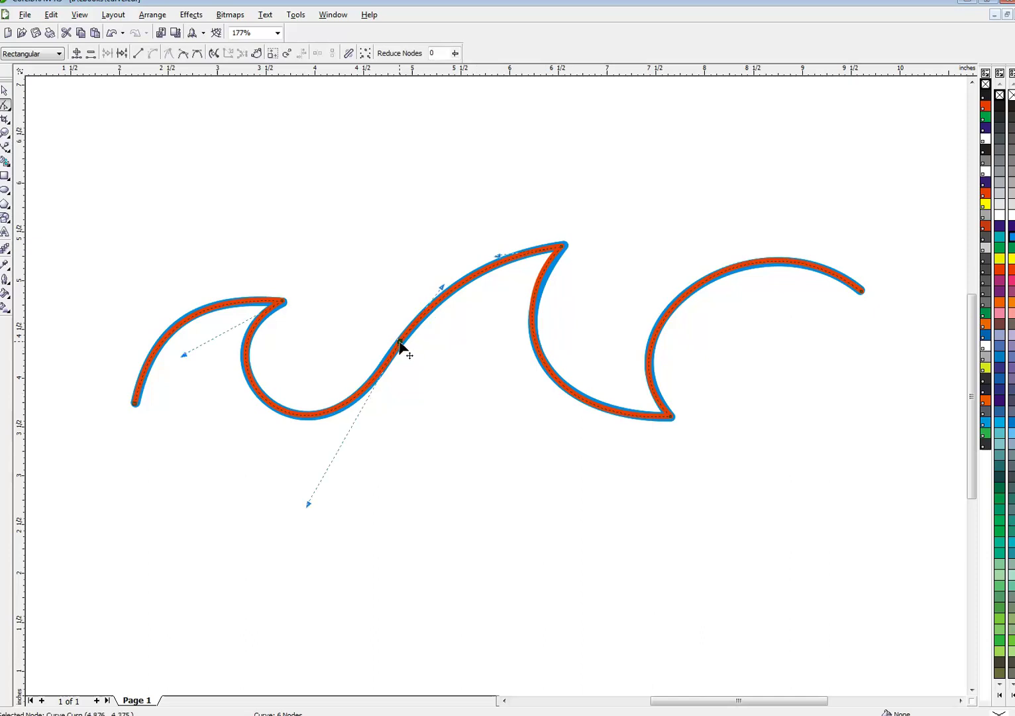
pyautogui.click(184, 54)
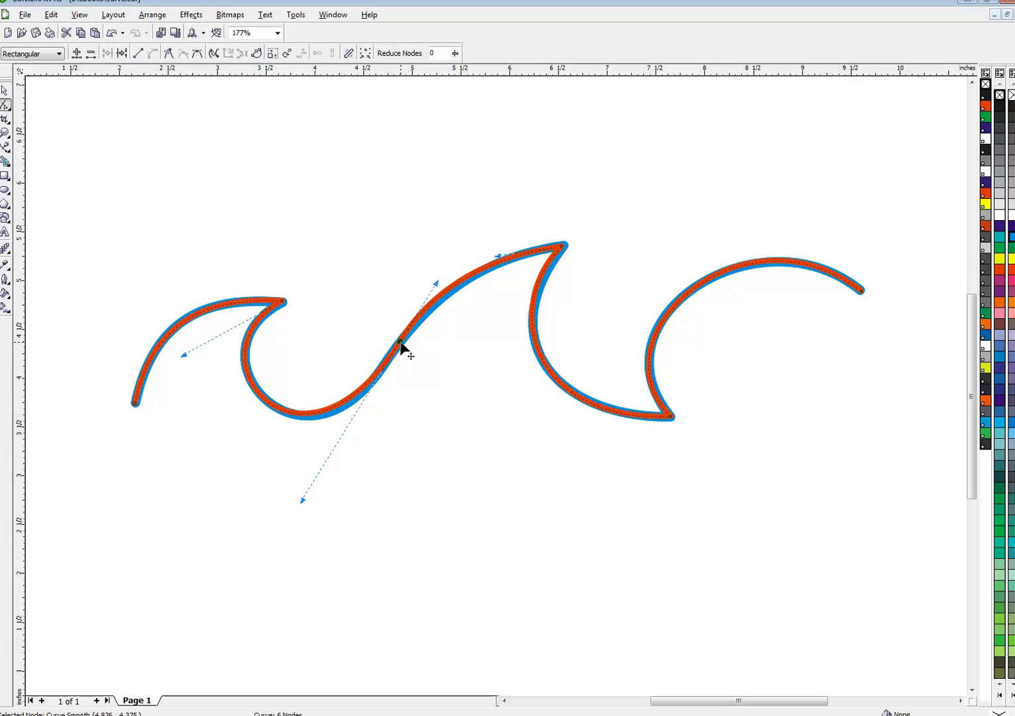
# Step: Shift the smooth node slightly down the slope and adjust its lower control handle so the first trough matches the blue curve
pyautogui.moveTo(401, 342); pyautogui.dragTo(396, 350)
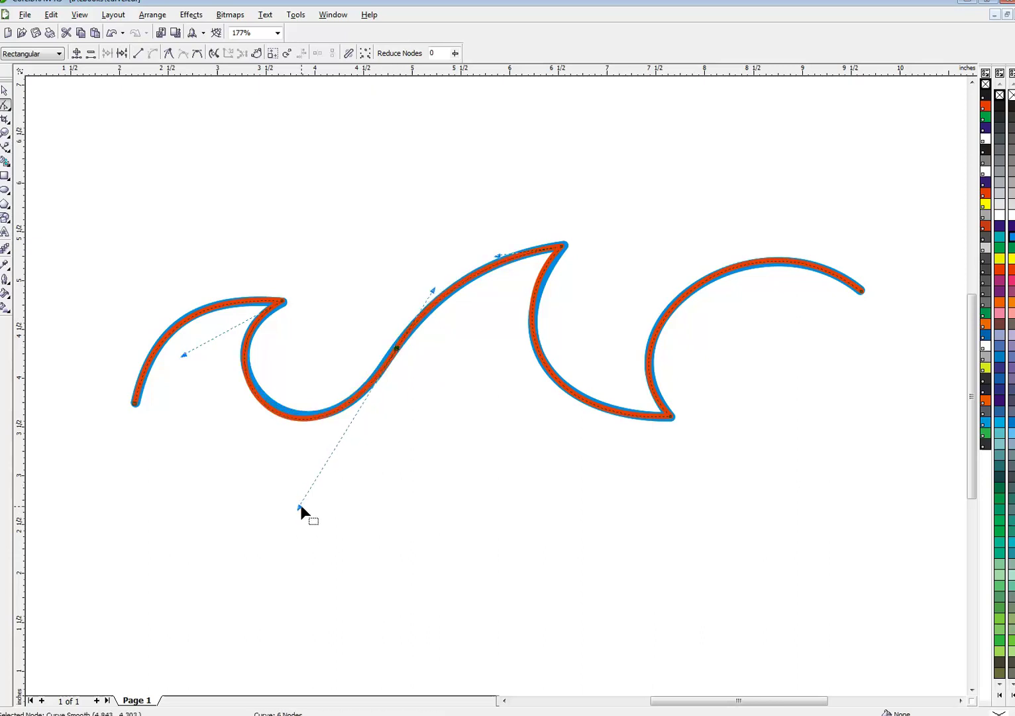
pyautogui.click(300, 507)
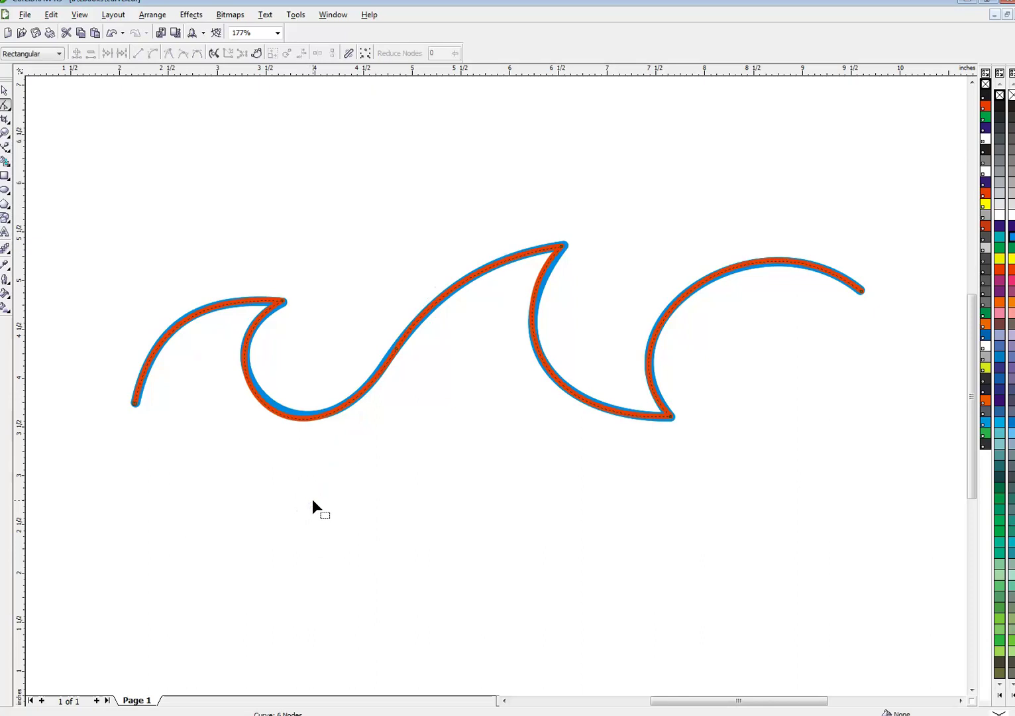
pyautogui.click(397, 350)
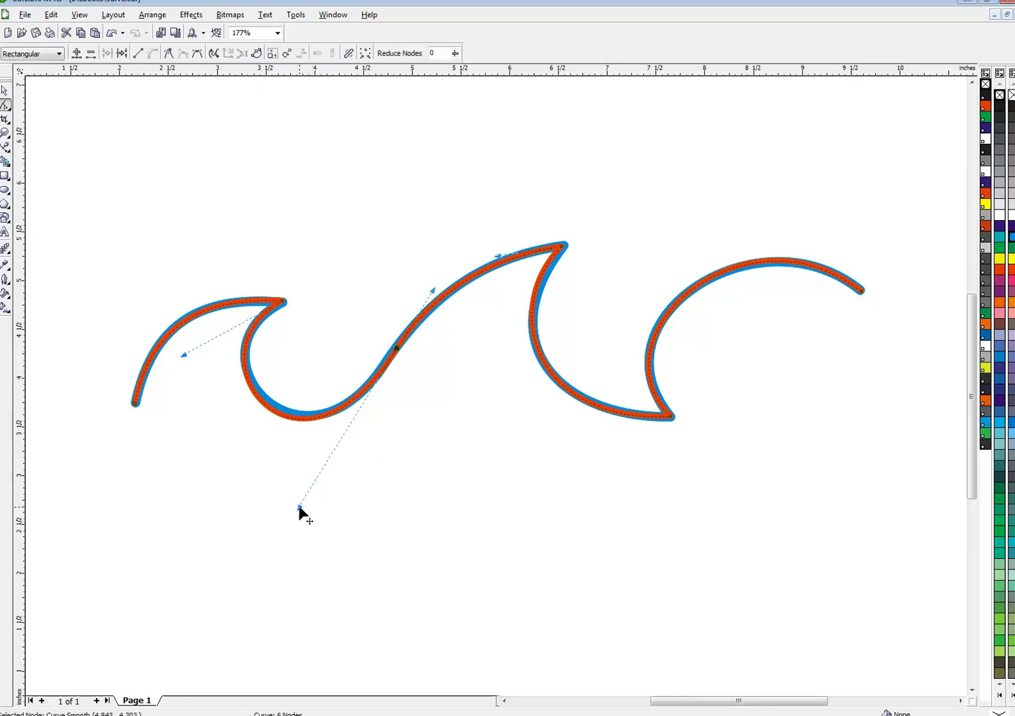
pyautogui.moveTo(300, 508); pyautogui.dragTo(305, 500)
# Step: Move the finished red path off the blue wave to the empty area below it, and deselect it
pyautogui.click(5, 91)
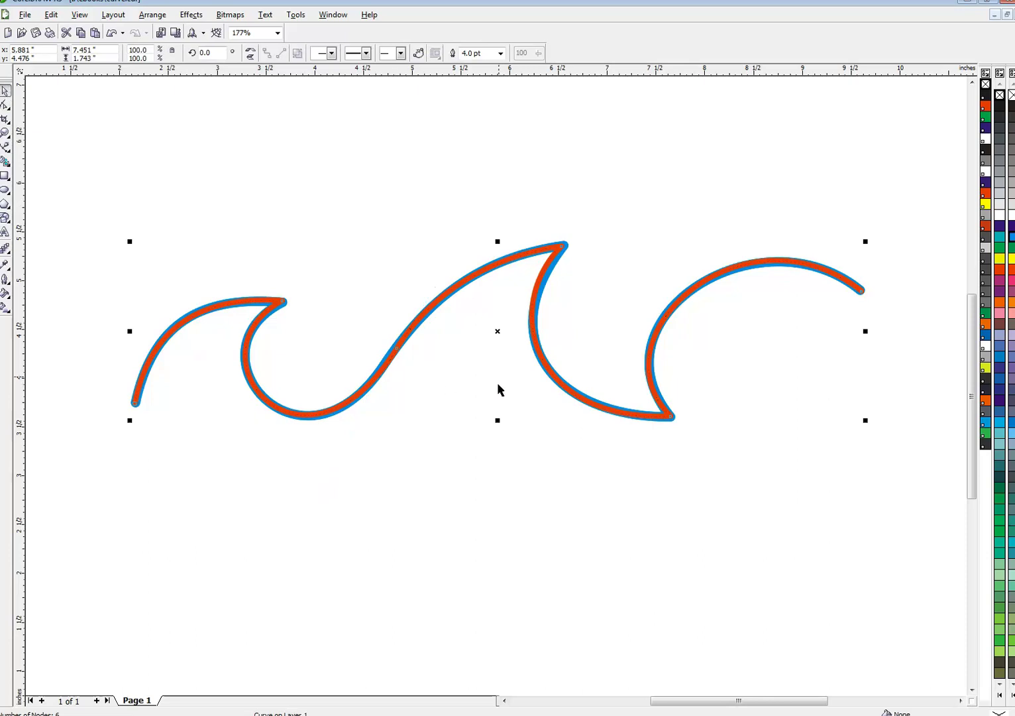
pyautogui.moveTo(500, 331); pyautogui.dragTo(480, 519)
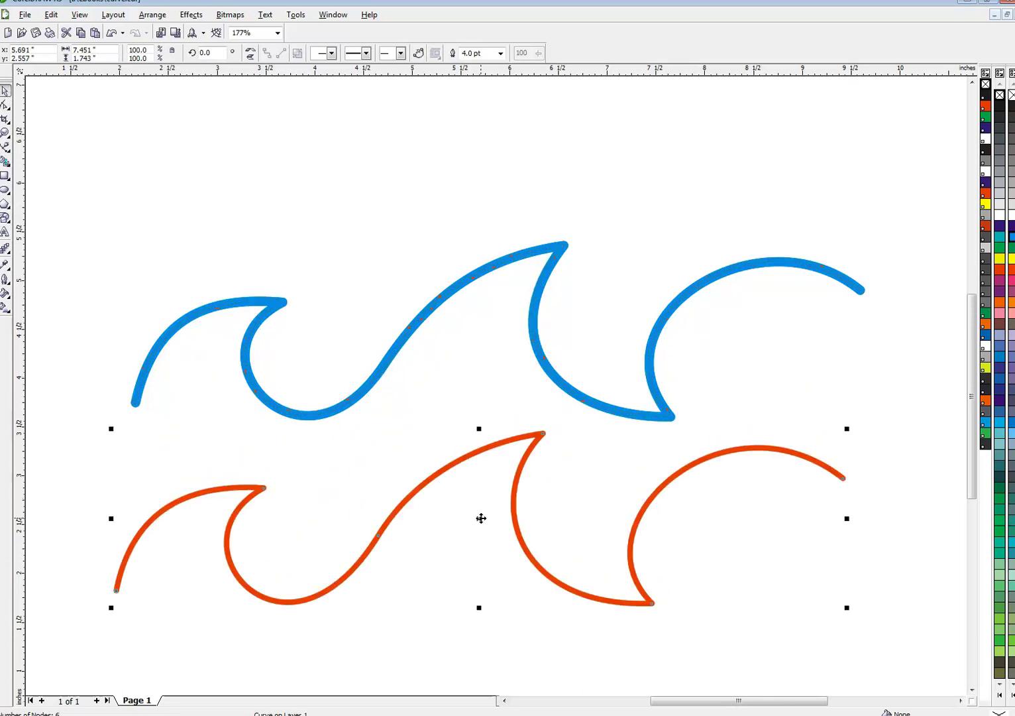
pyautogui.click(80, 252)
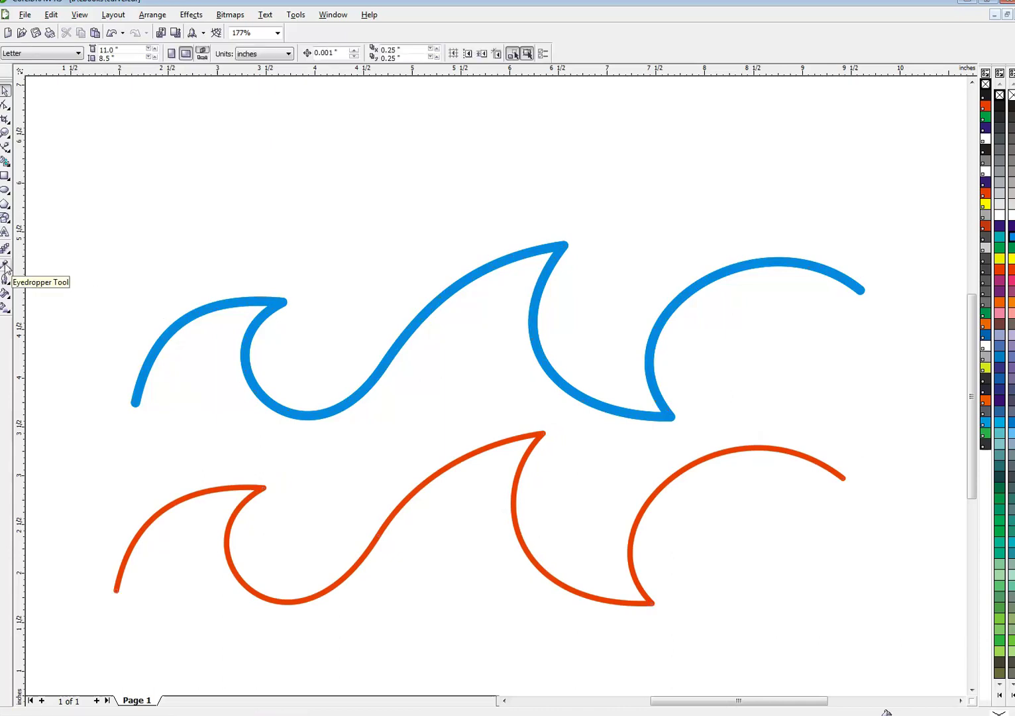
# Step: Copy the blue wave's outline to the red path with the Eyedropper tool set to Object Attributes, and deselect the path
pyautogui.click(6, 266)
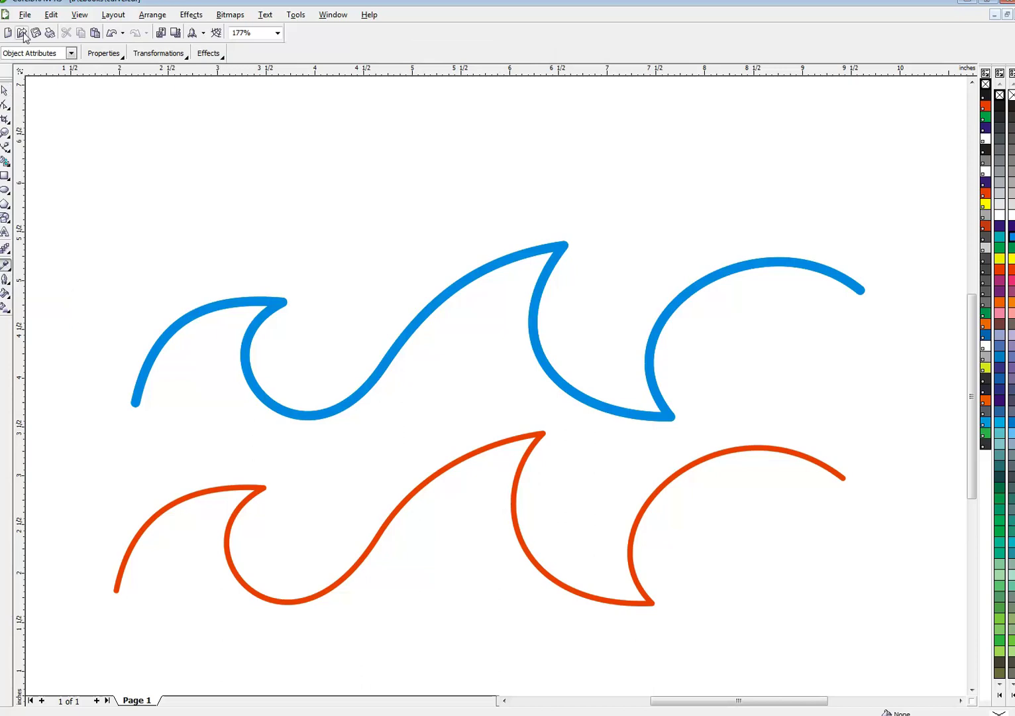
pyautogui.click(71, 53)
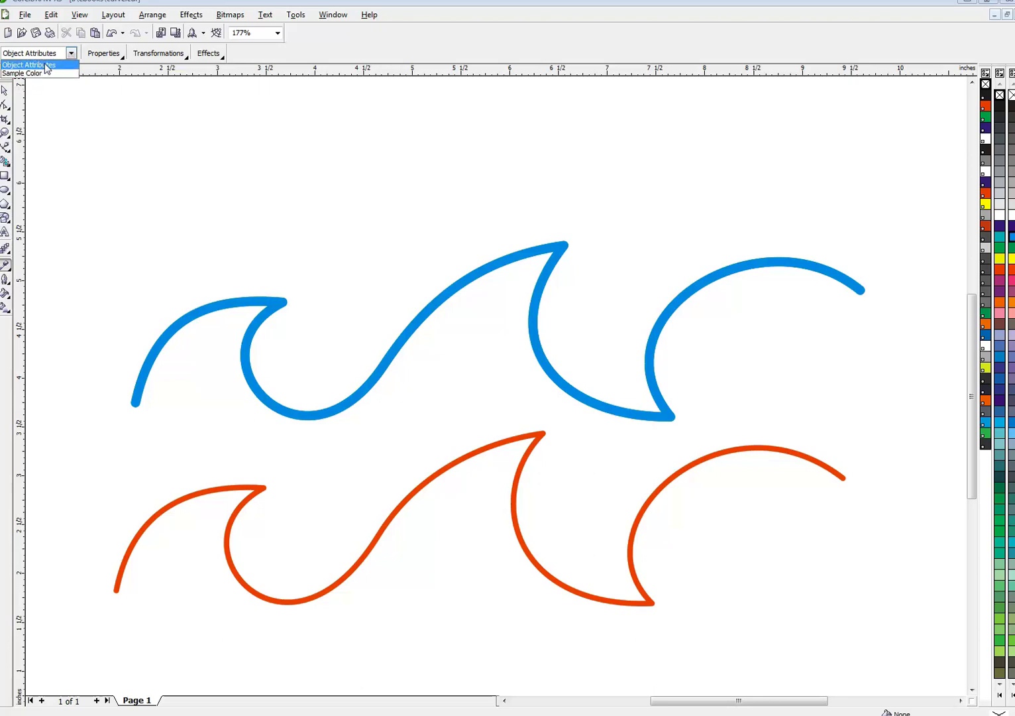
pyautogui.click(46, 65)
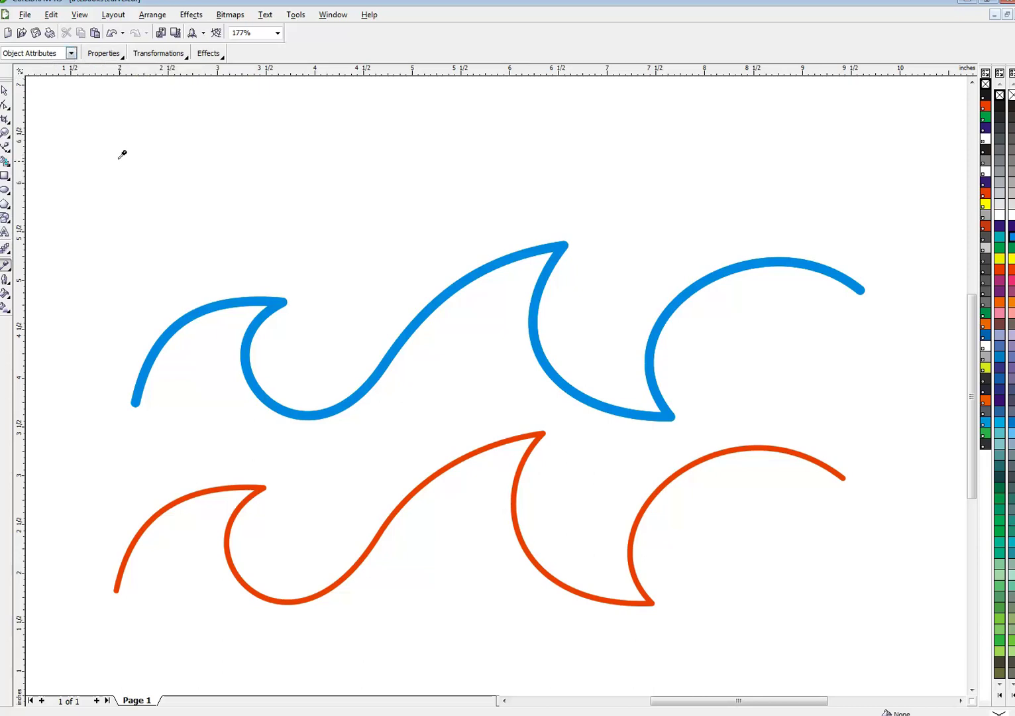
pyautogui.click(281, 300)
pyautogui.click(258, 487)
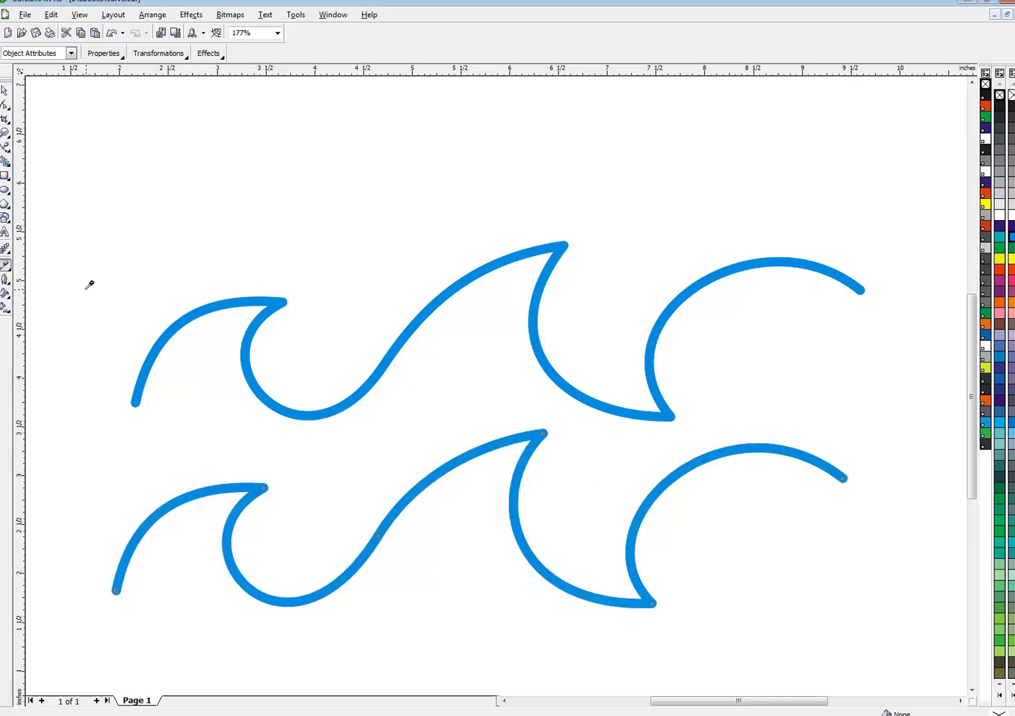
pyautogui.click(6, 91)
pyautogui.click(134, 150)
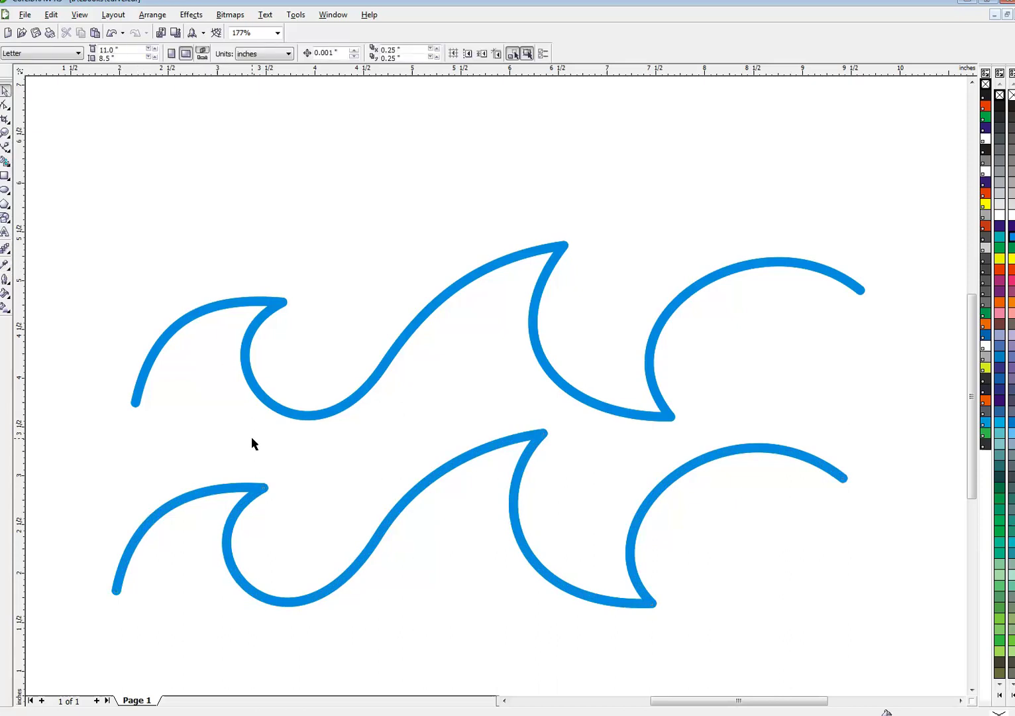